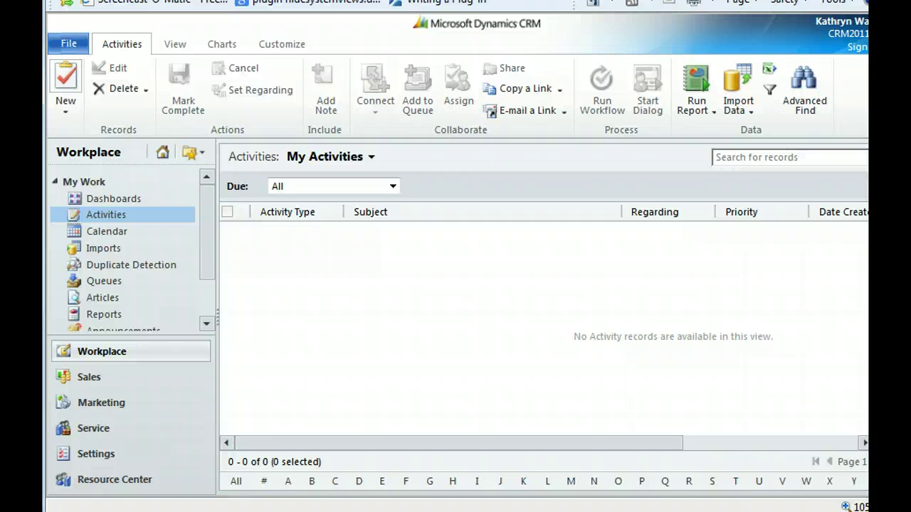
Open the Accounts list, return to the home page, and reopen the Accounts list
left_click_drag(203, 260, 204, 290)
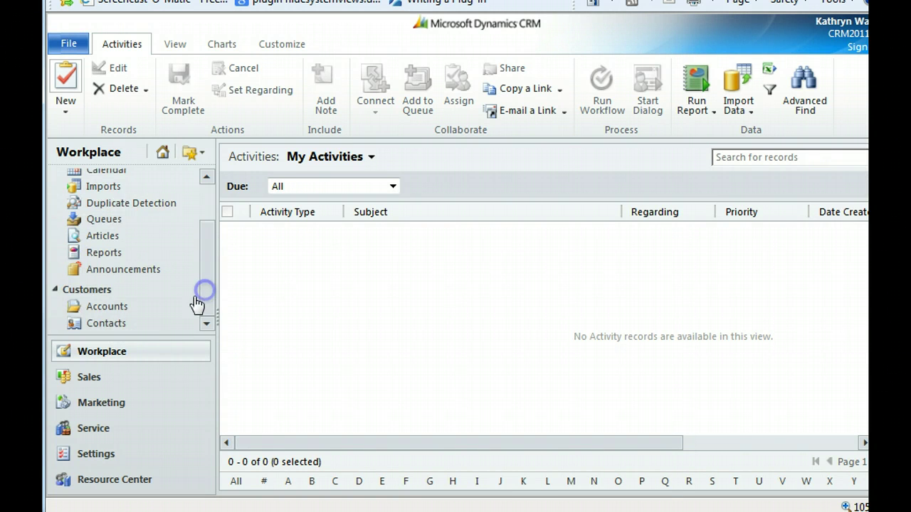
left_click(143, 309)
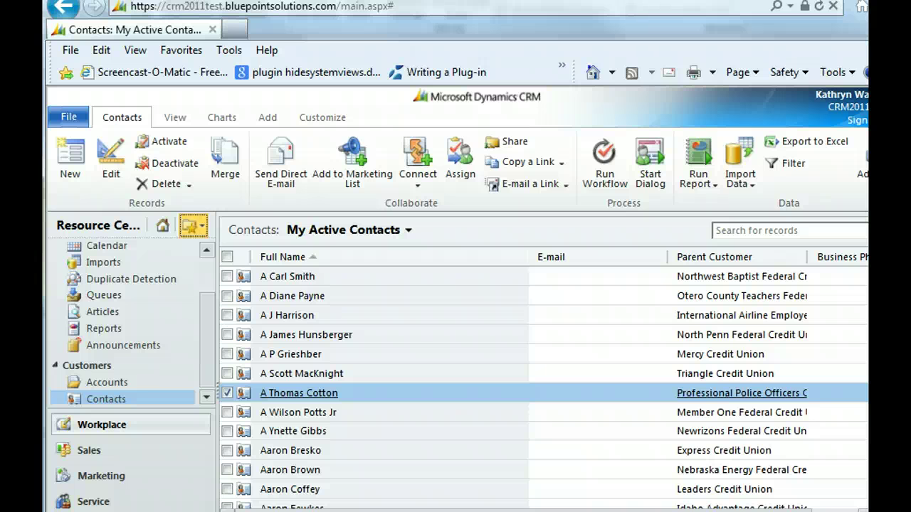
left_click(162, 230)
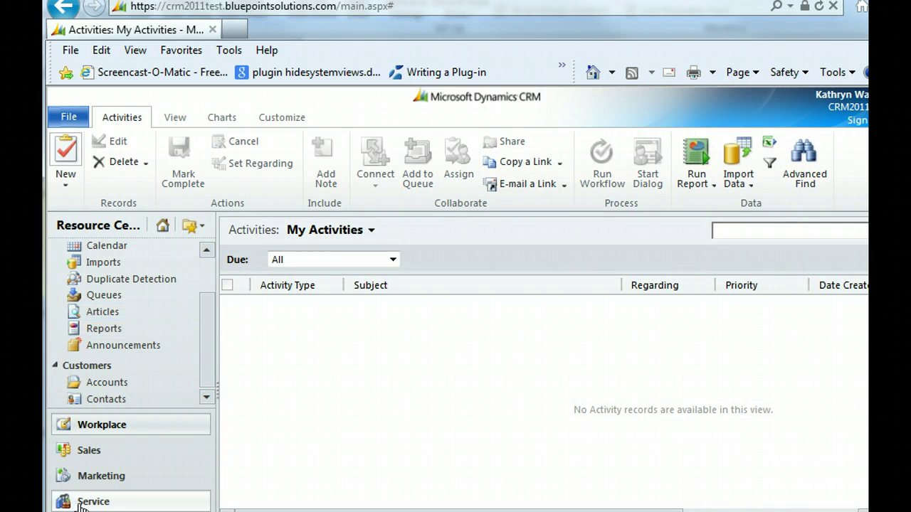
left_click(107, 382)
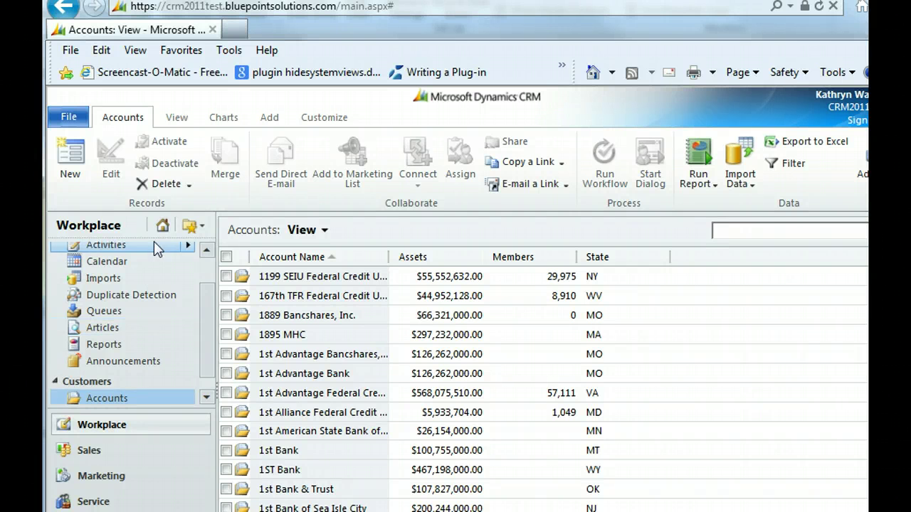
Try to pin the 1ST Bank account among the recently visited records and open the 1st Bank Yuma record
left_click(194, 230)
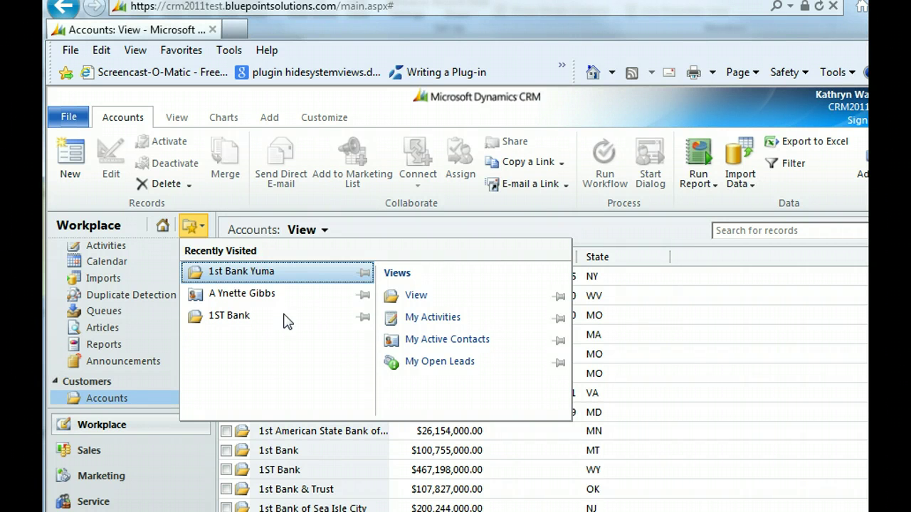
left_click(363, 321)
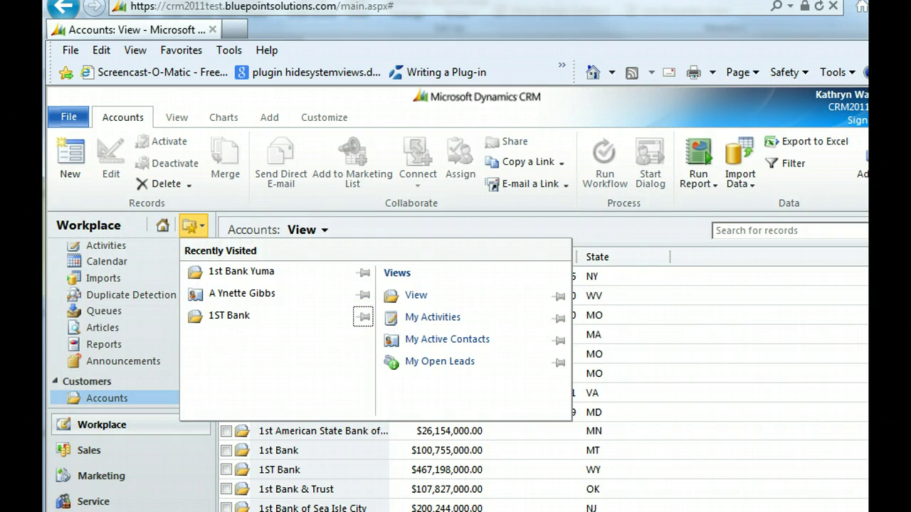
left_click(241, 274)
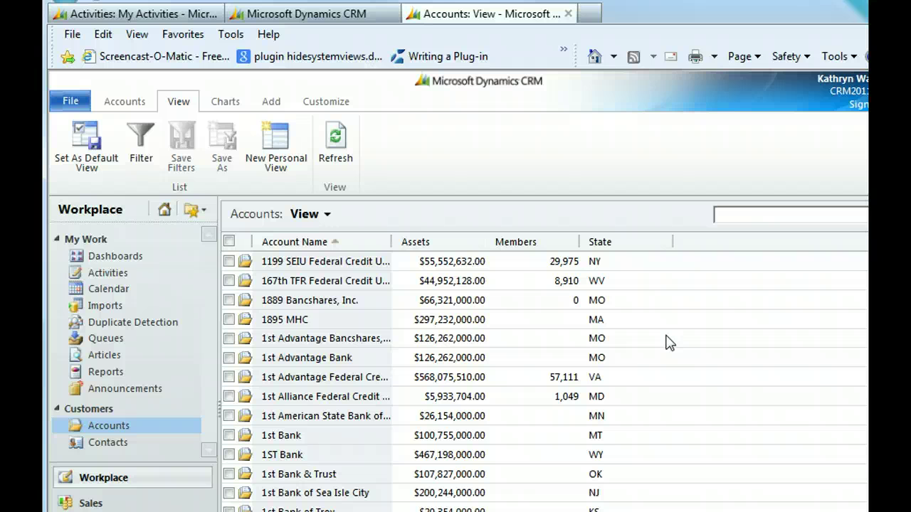
Switch the Accounts list to the Active Accounts view and set it as the default view
left_click(307, 215)
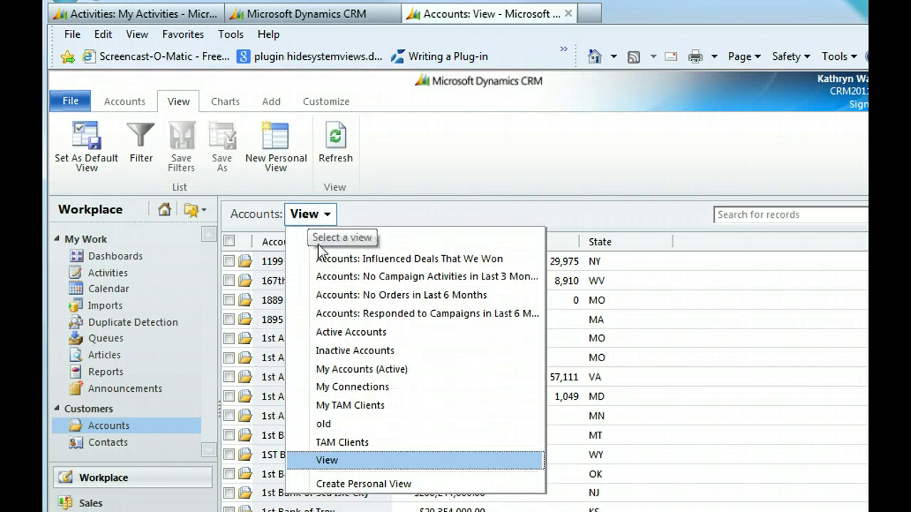
left_click(351, 333)
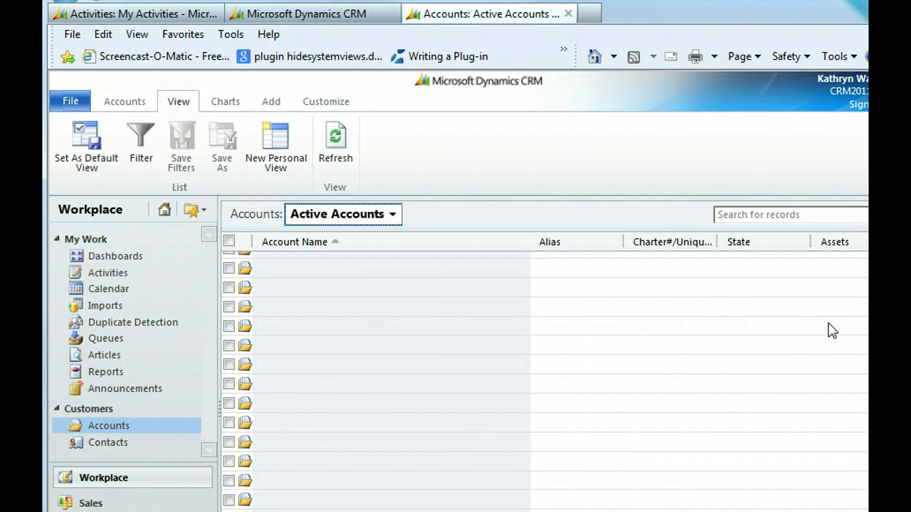
scroll(828, 329, "down", 3)
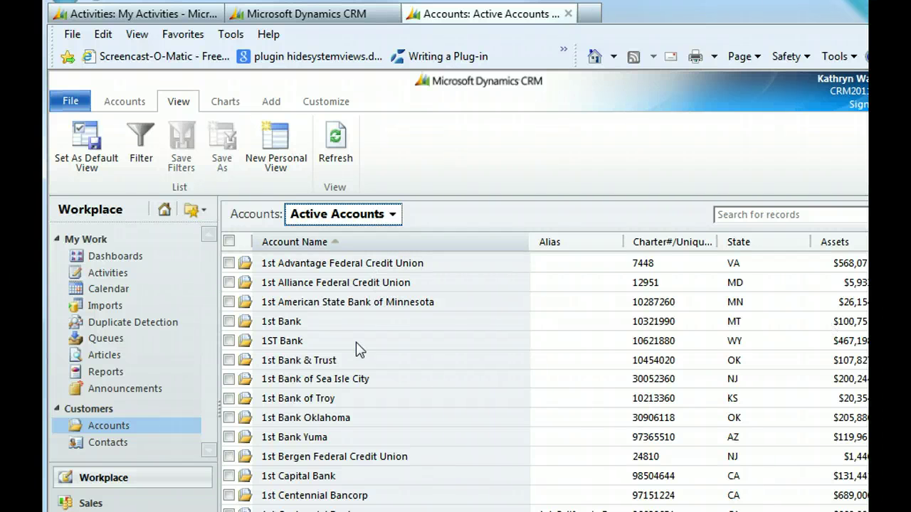
left_click(89, 151)
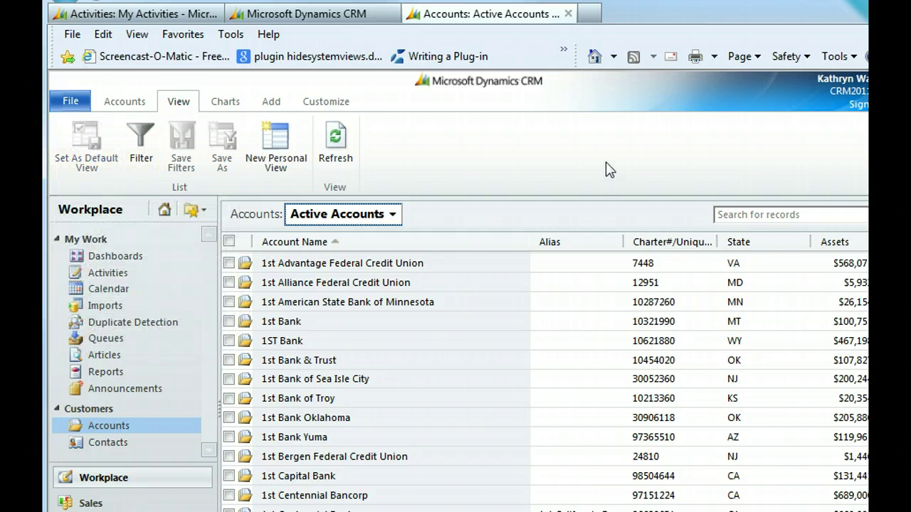
Leave for Announcements and reopen Accounts to check which view loads by default
left_click(103, 394)
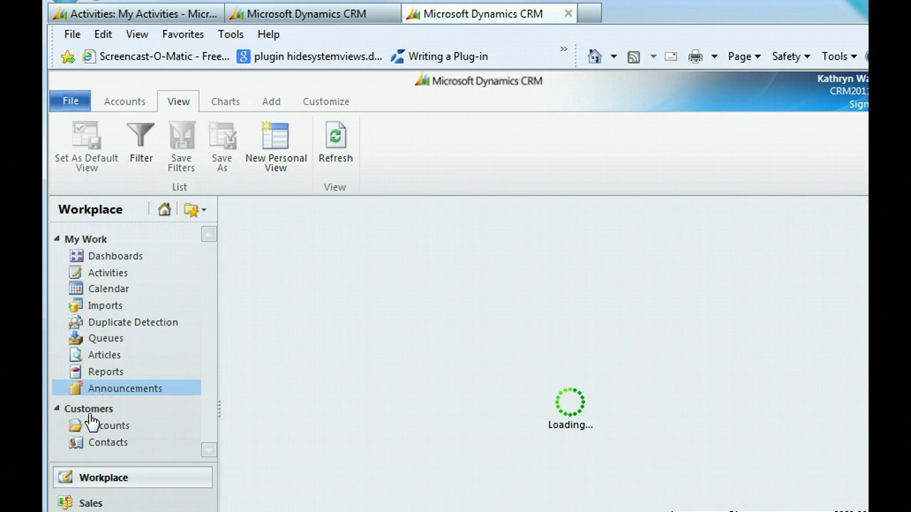
left_click(101, 430)
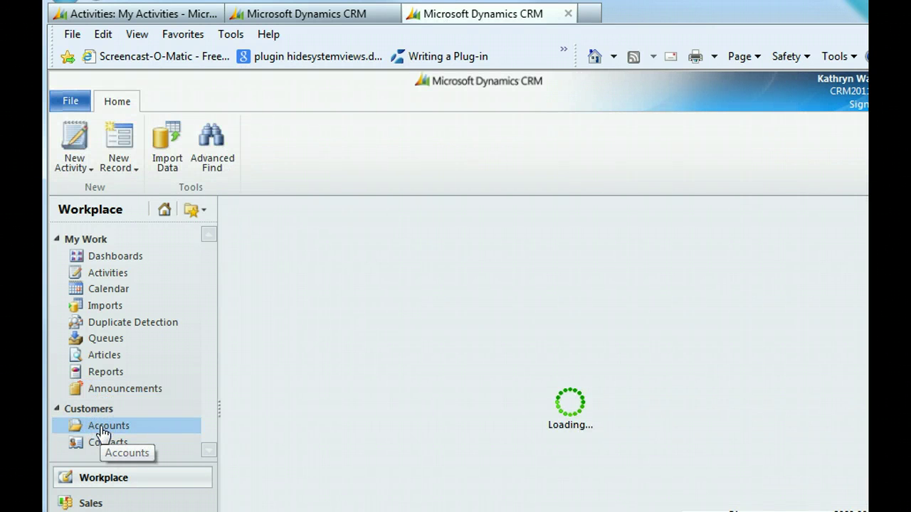
scroll(491, 392, "down", 3)
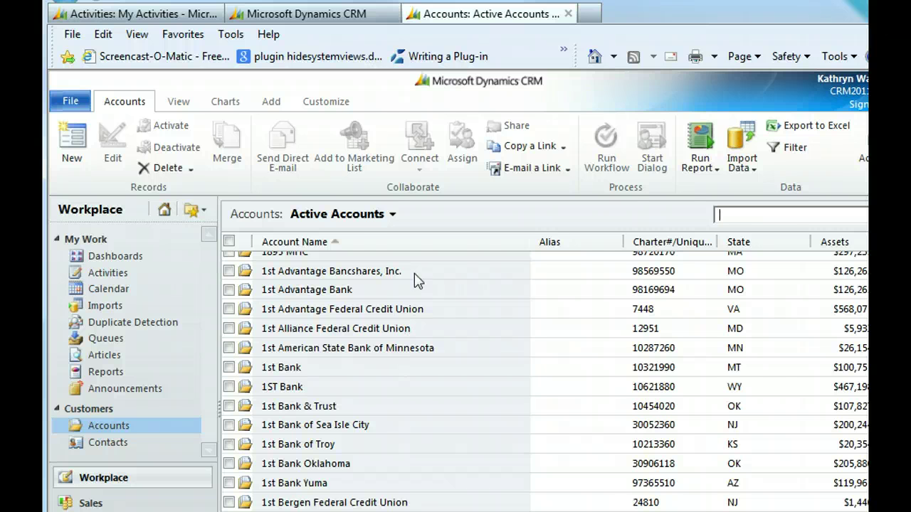
Start a new personal view for Accounts based on the saved view My TAM Clients
left_click(368, 221)
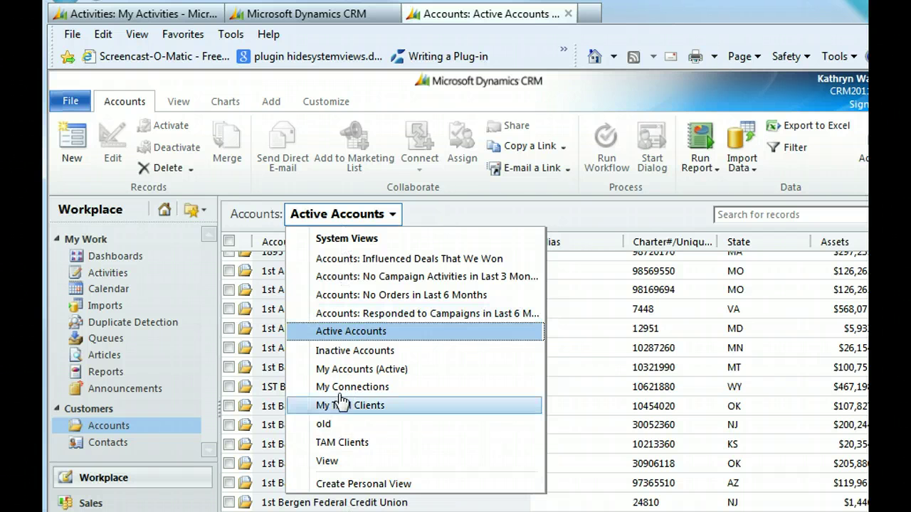
left_click(360, 484)
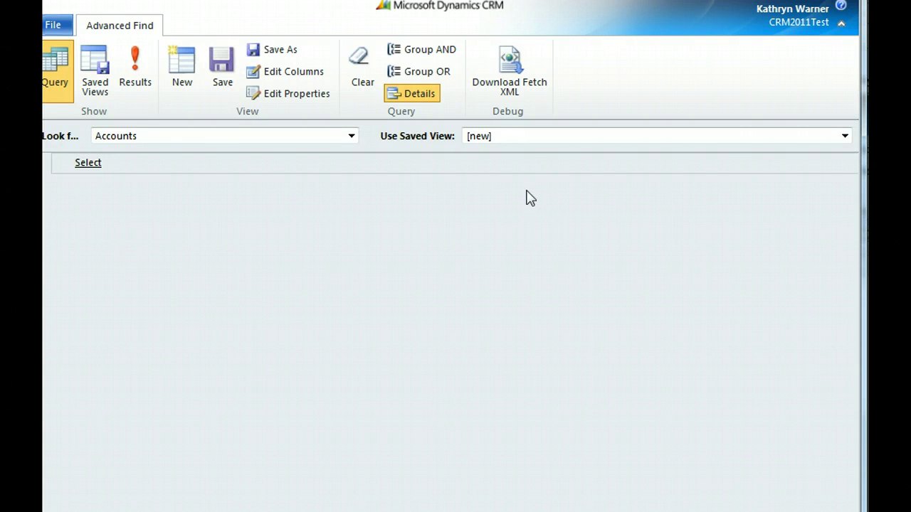
left_click(810, 136)
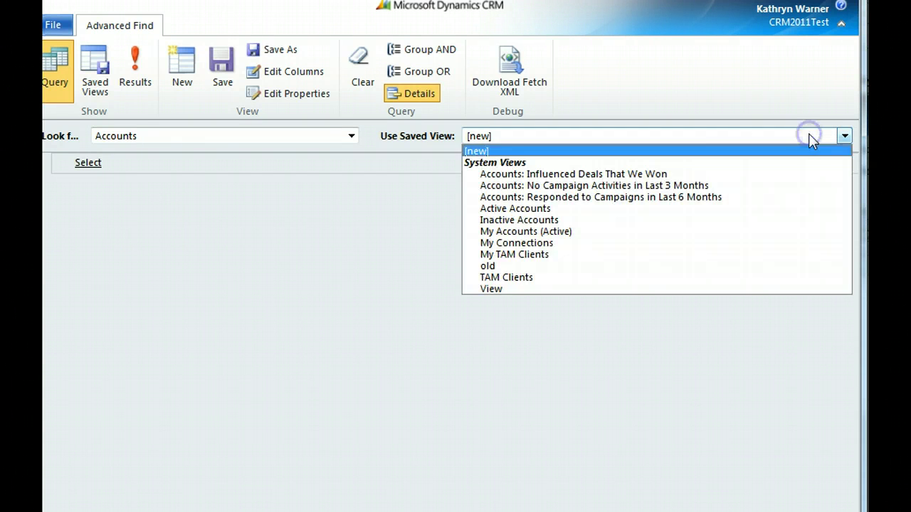
left_click(733, 258)
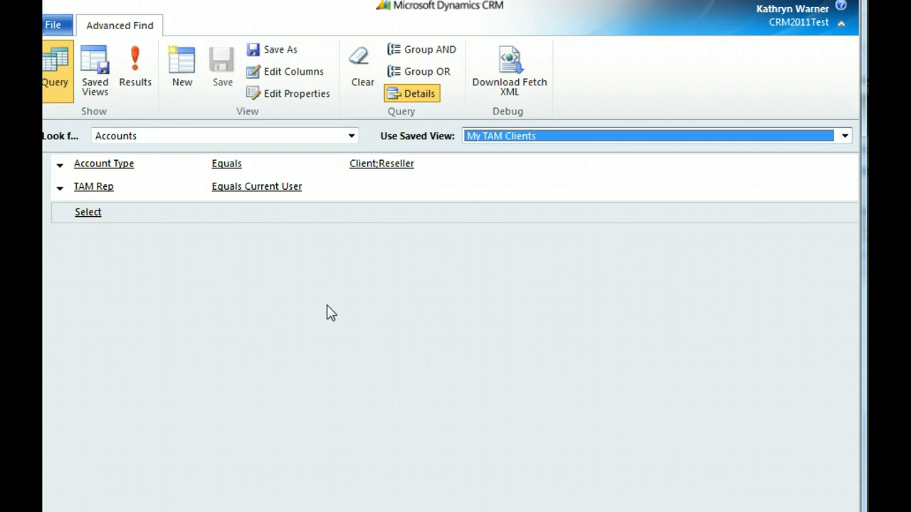
Add the account columns Modified On and Modified By to the view
left_click(311, 78)
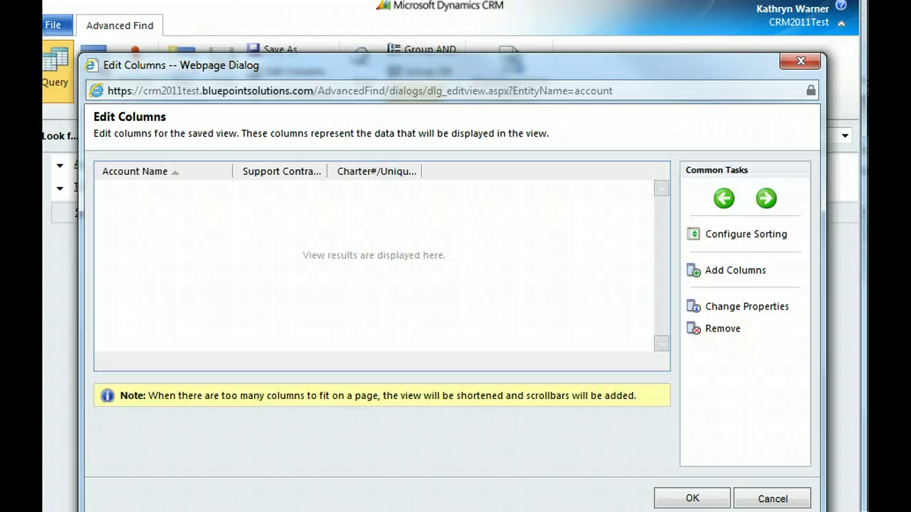
left_click(729, 272)
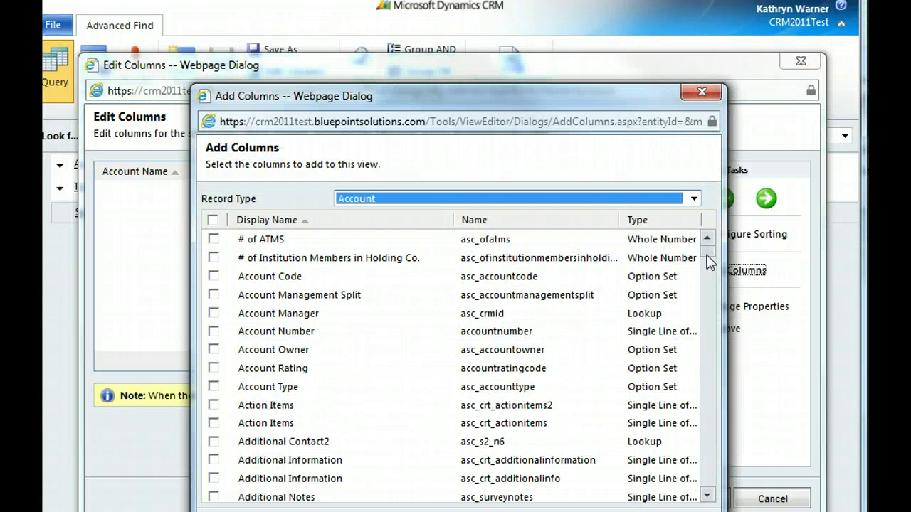
left_click_drag(710, 262, 712, 409)
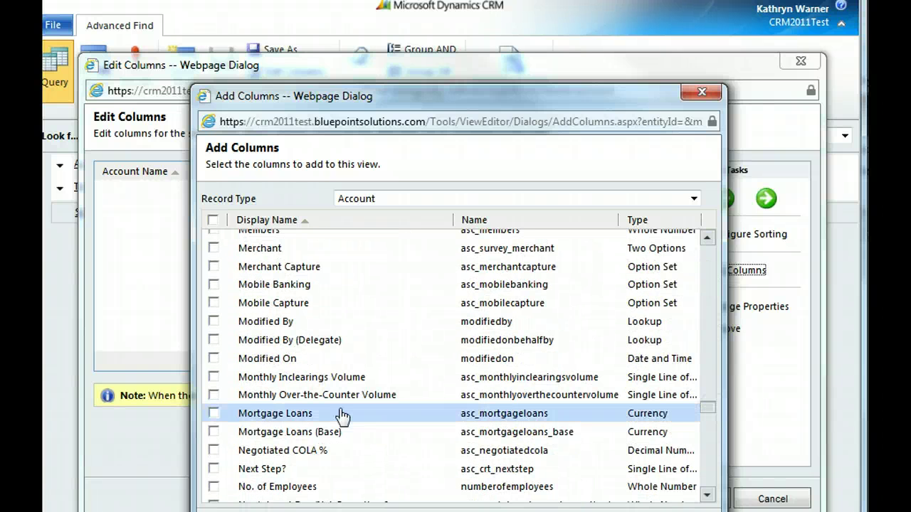
left_click(213, 360)
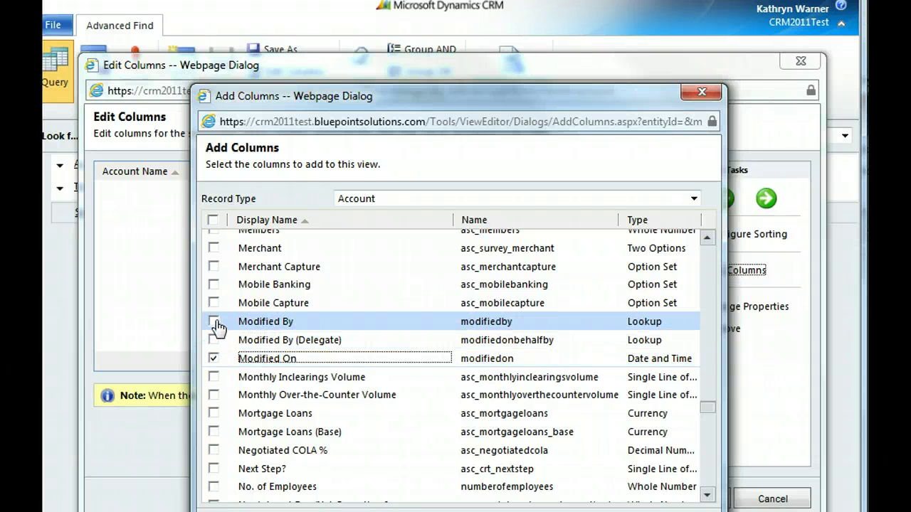
left_click(214, 322)
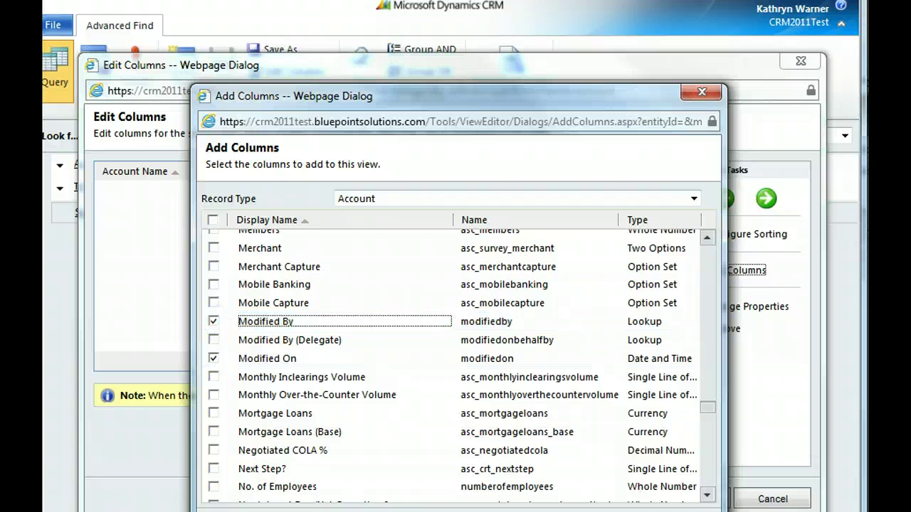
key("Return")
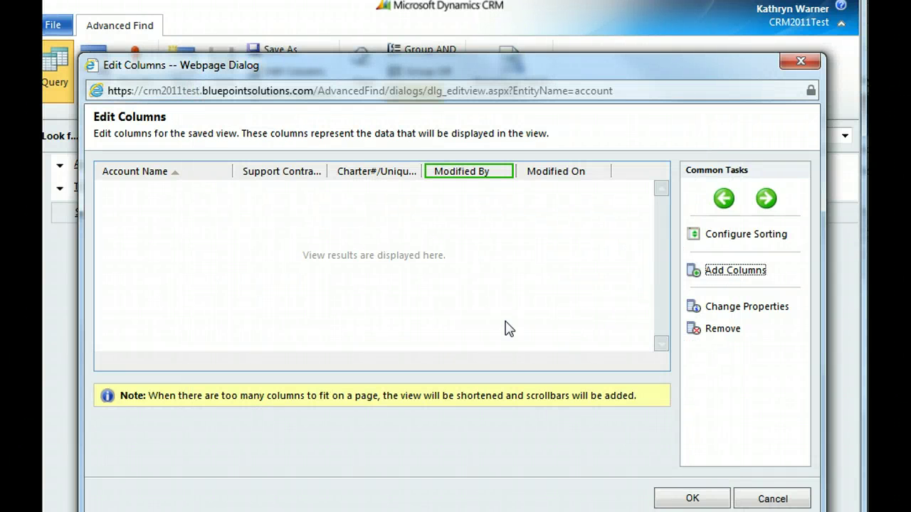
Reorder the columns so Modified By is first and Modified On second, ahead of Account Name, and apply the column changes
left_click(725, 200)
left_click(724, 201)
left_click(724, 201)
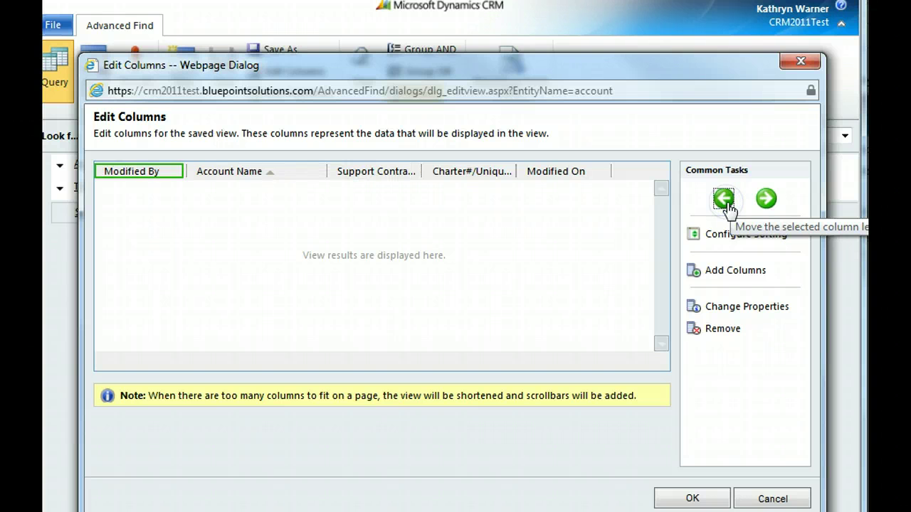
left_click(550, 172)
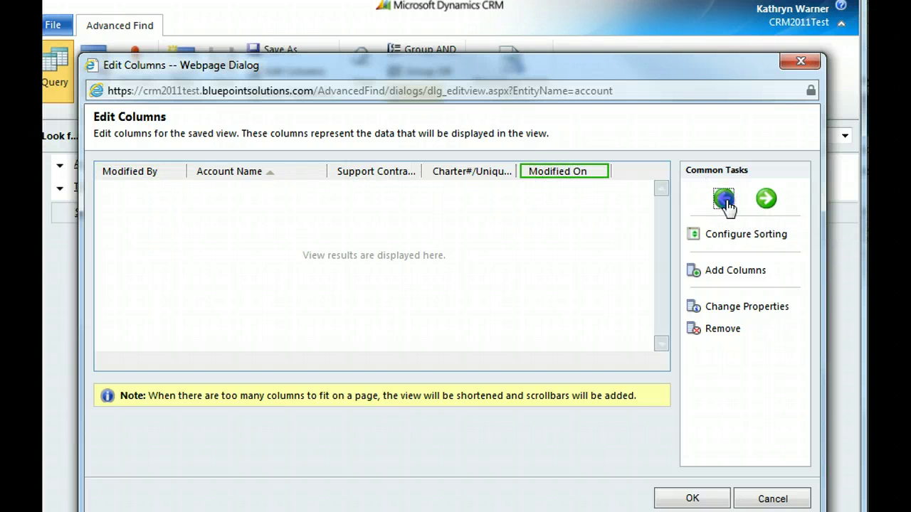
left_click(725, 201)
left_click(724, 201)
left_click(724, 200)
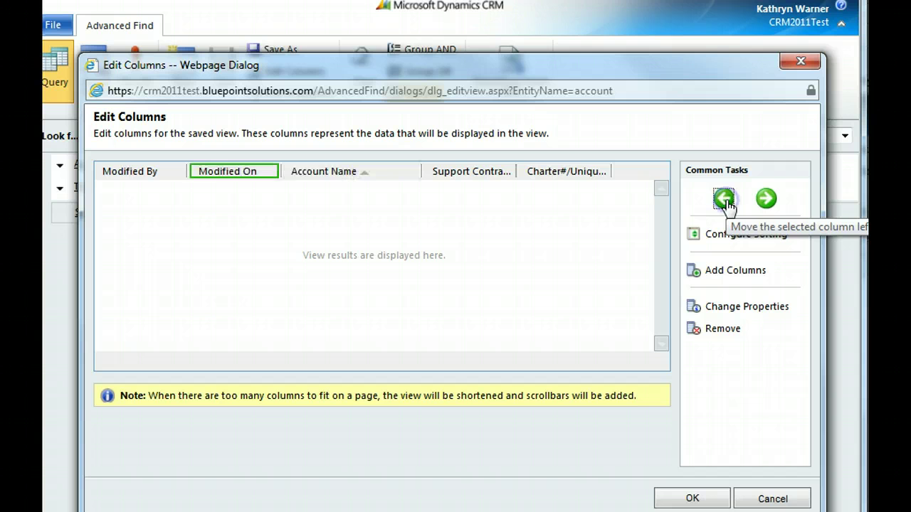
left_click(666, 497)
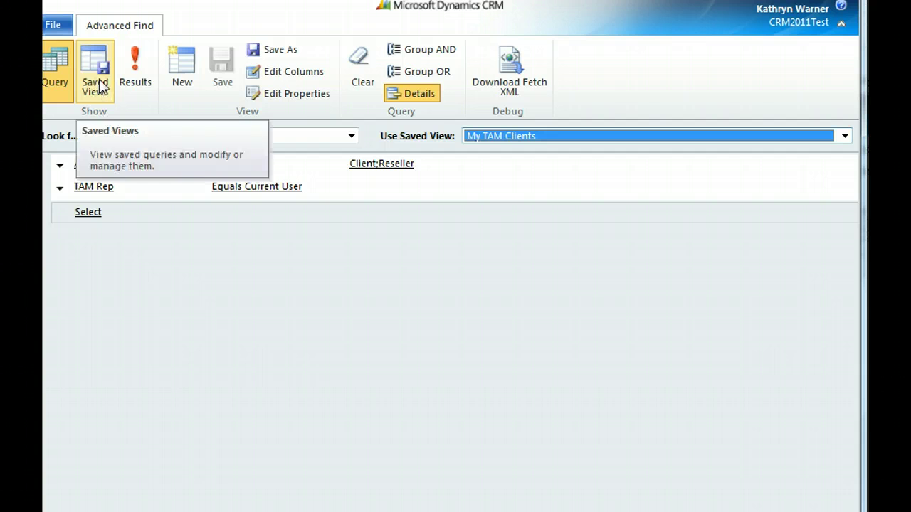
Save the query as a new view named "My TAM Clients-" followed by the owner's first name and "View"
left_click(256, 53)
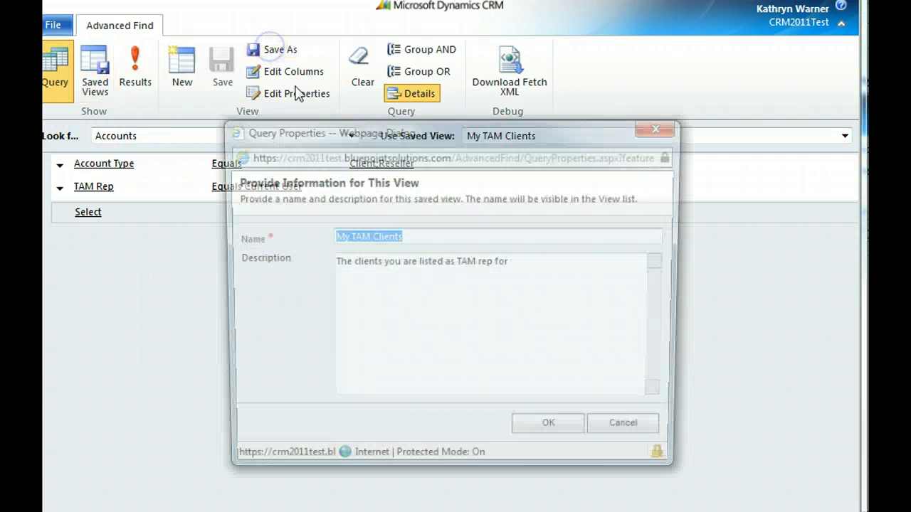
left_click(429, 240)
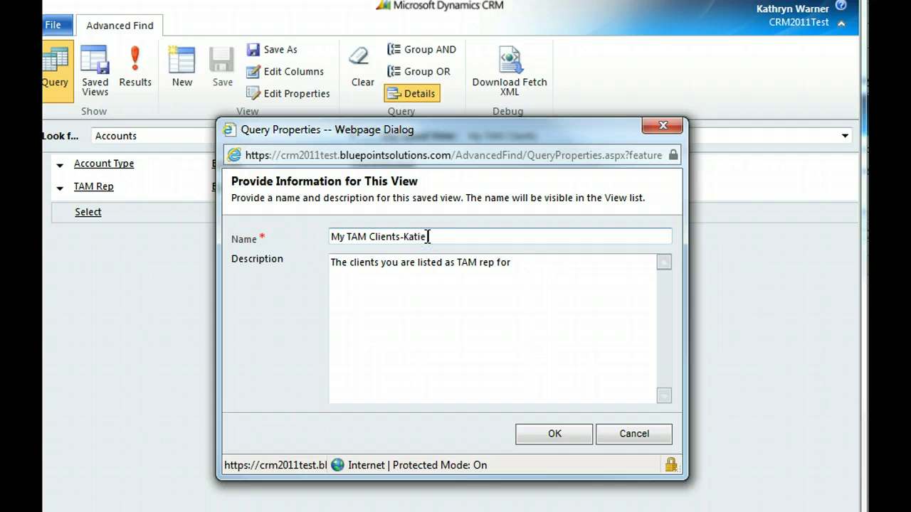
left_click(569, 433)
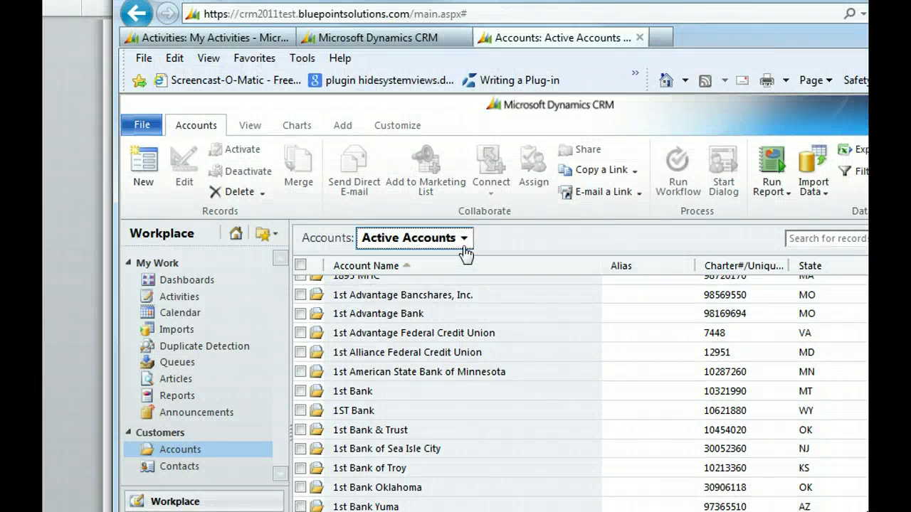
Show the Accounts list in the new personal My TAM Clients view and set it as the default view
left_click(459, 242)
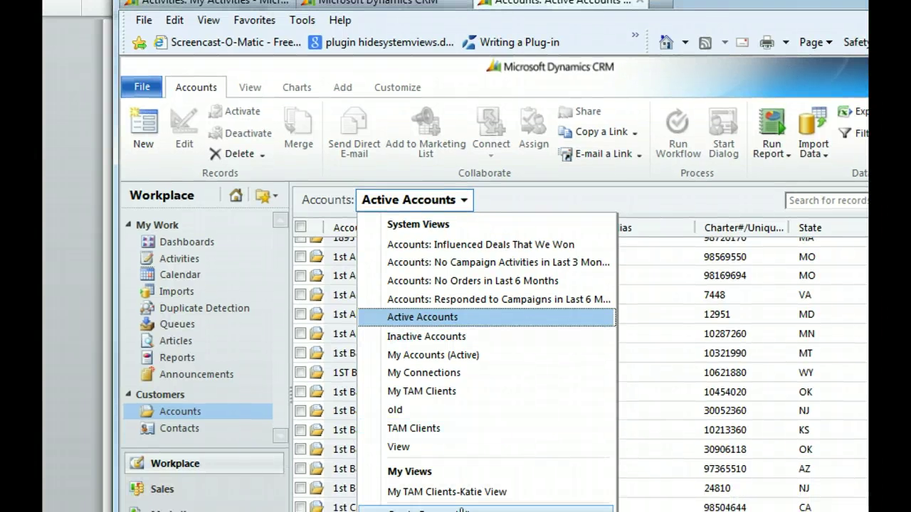
left_click(465, 491)
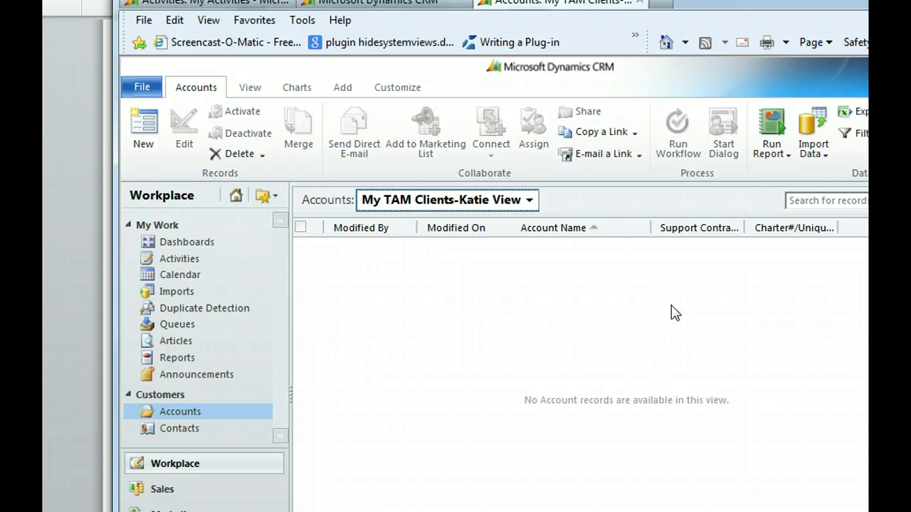
left_click(249, 88)
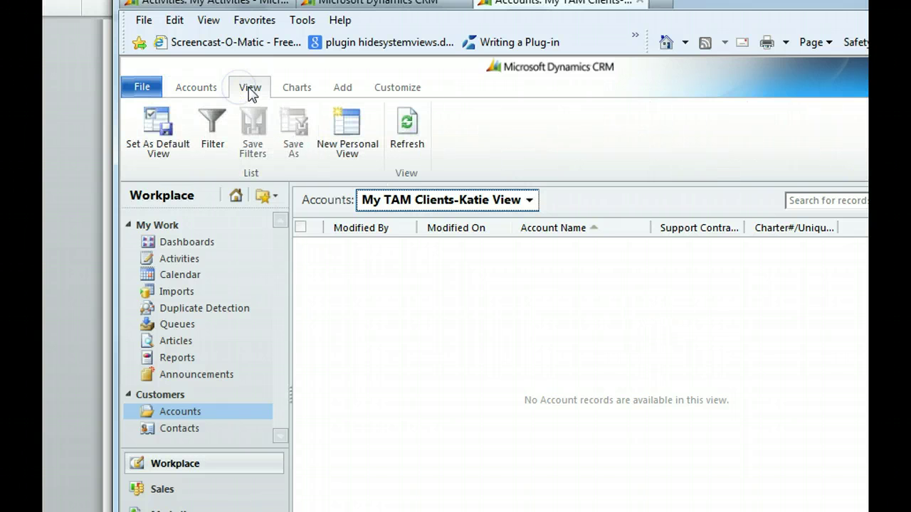
left_click(162, 148)
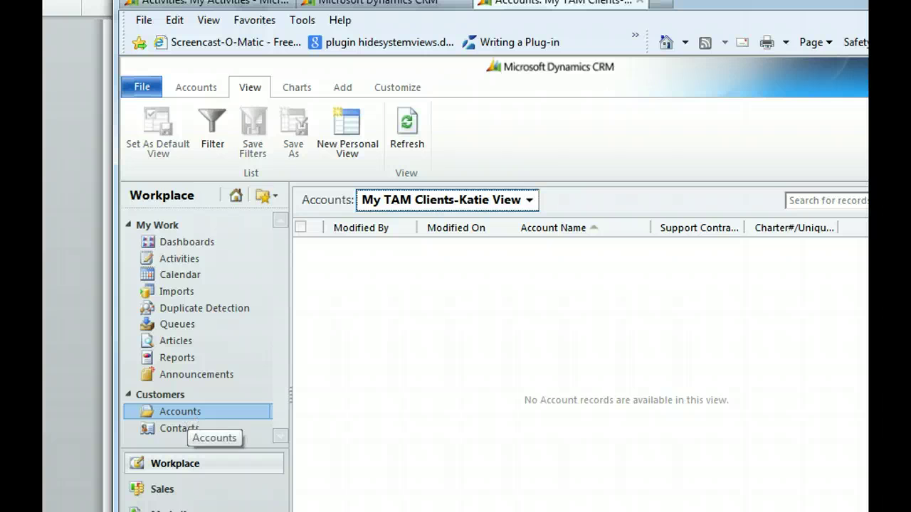
Open the workplace dashboards, switch to the Sales Activity Dashboard, and set it as the default dashboard
left_click(197, 459)
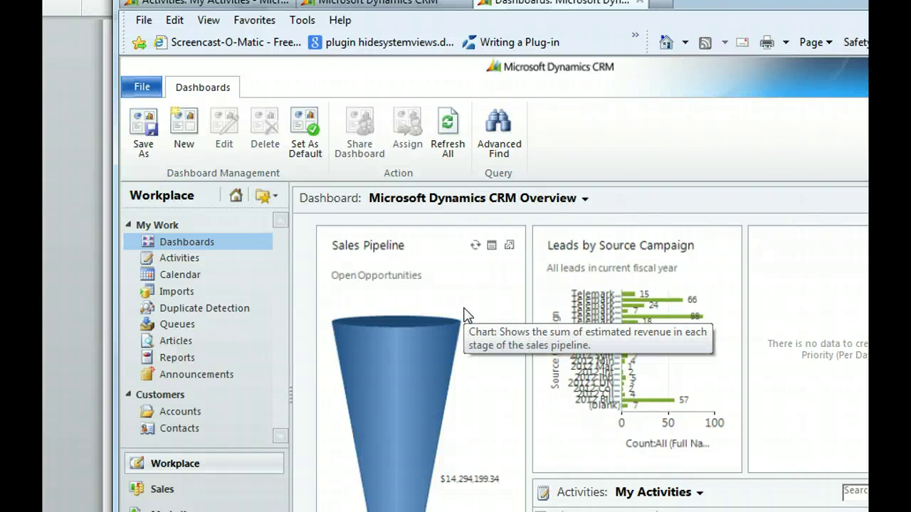
left_click(563, 205)
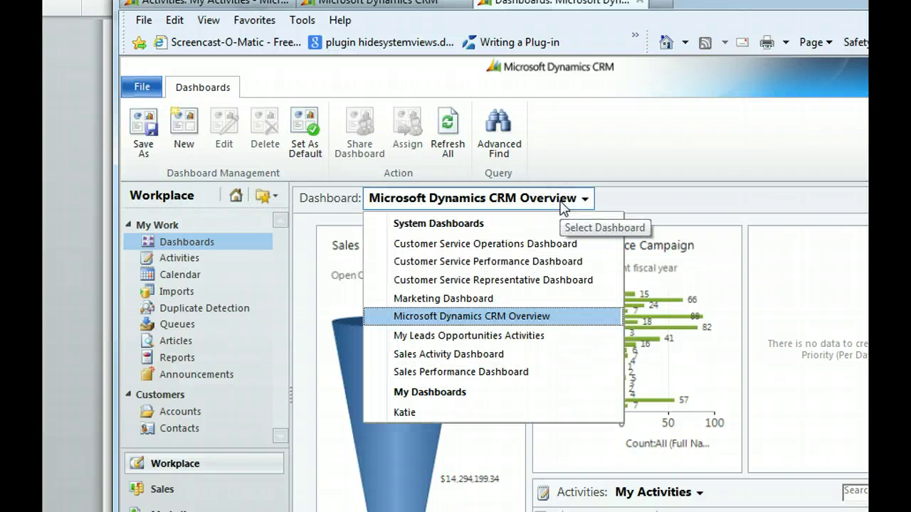
left_click(487, 355)
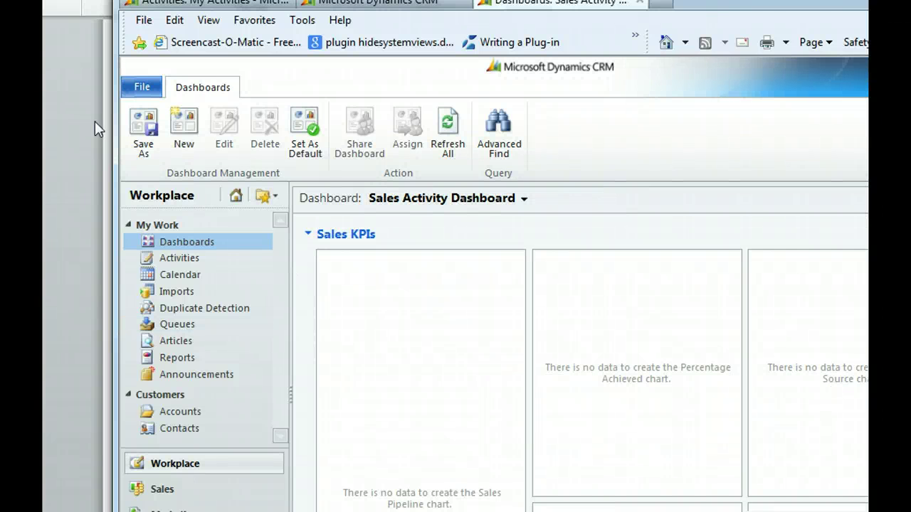
left_click(314, 144)
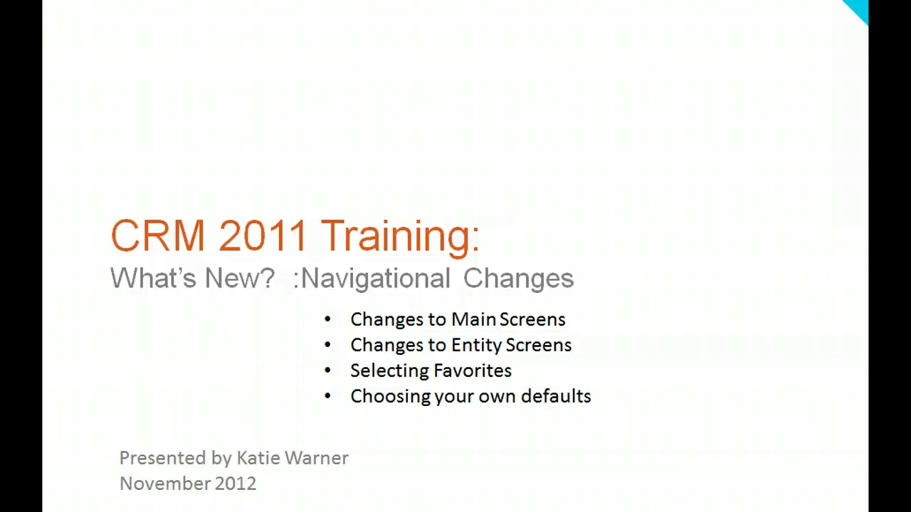
key("Right")
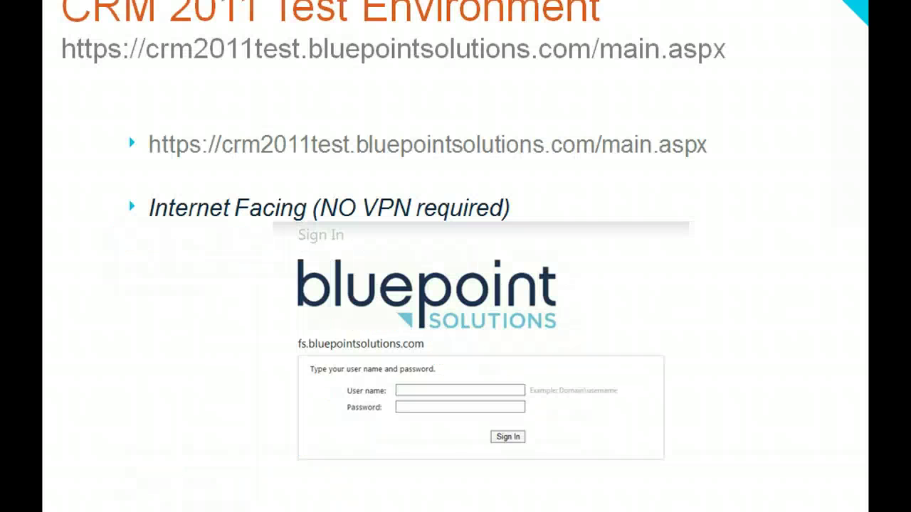